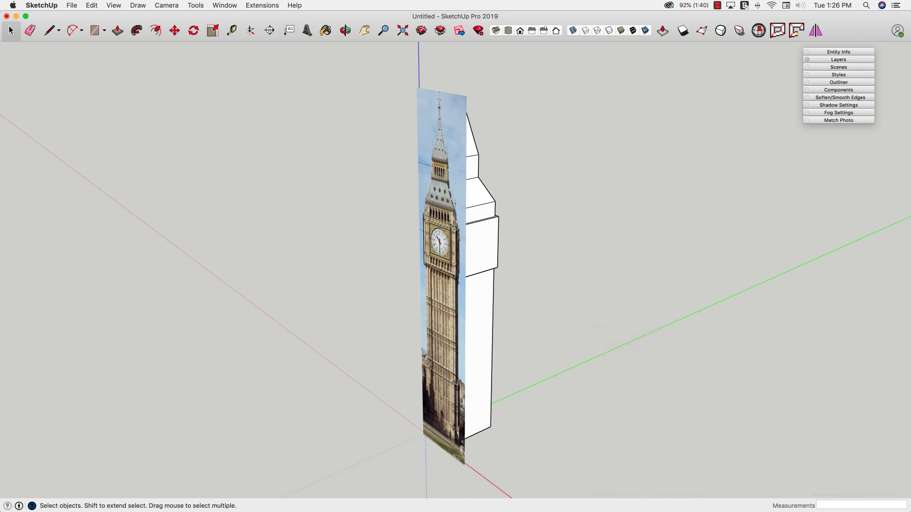
- Orbit the camera until it faces the Big Ben reference photo head-on
middle_click_drag(475, 482, 465, 452)
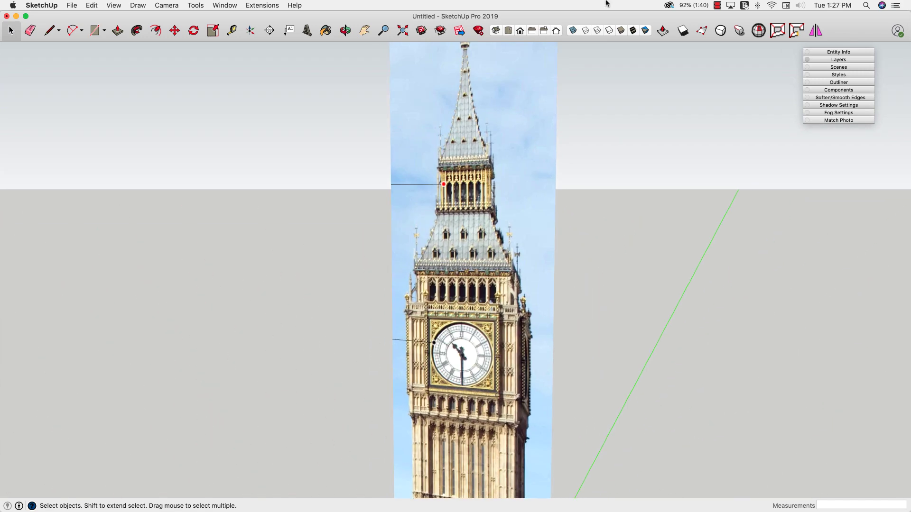
- Turn on X-ray face style, zoom out, and select the Big Ben photo plane
scroll(562, 183, "up", 3)
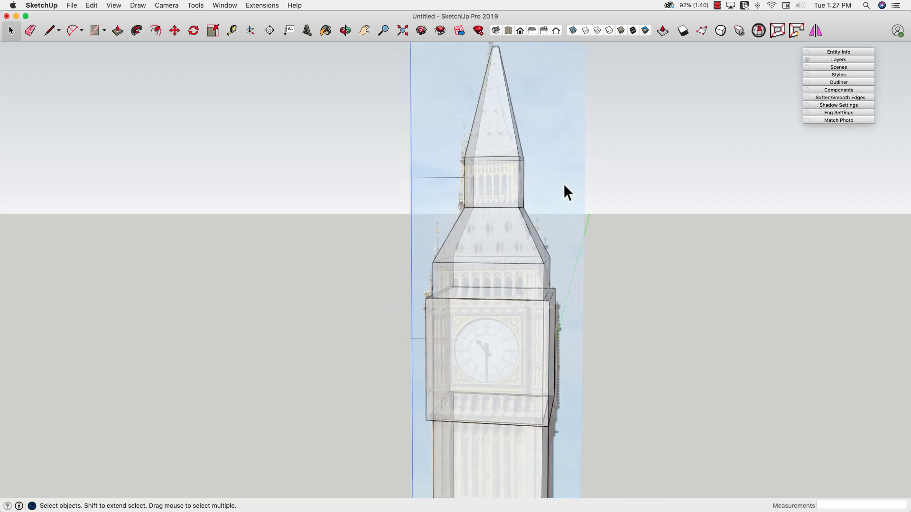
scroll(561, 205, "down", 3)
left_click(572, 30)
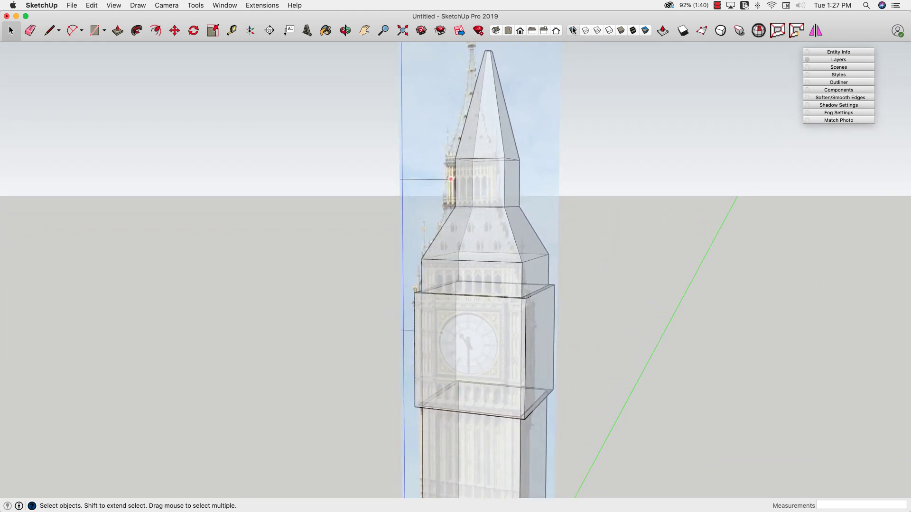
scroll(558, 113, "down", 3)
left_click(496, 178)
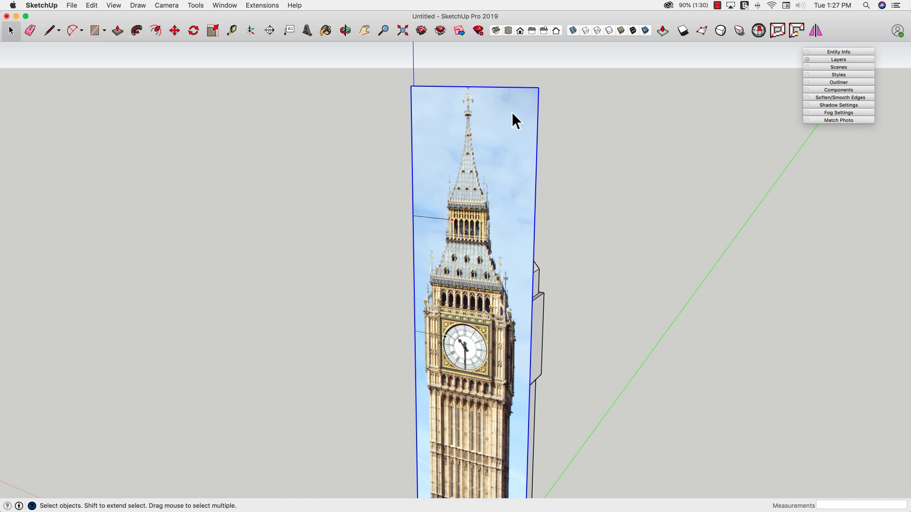
- Add a new layer named REF in the Layers panel
left_click(833, 61)
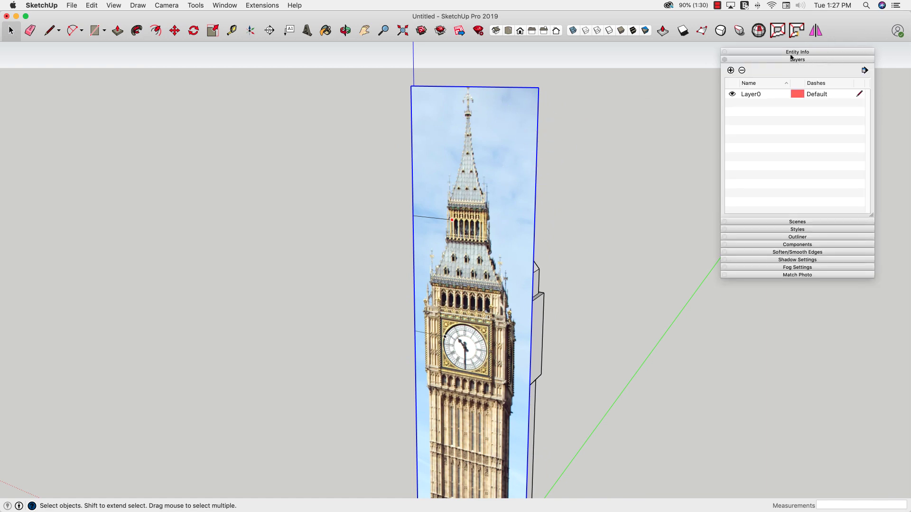
left_click(731, 70)
type("RE")
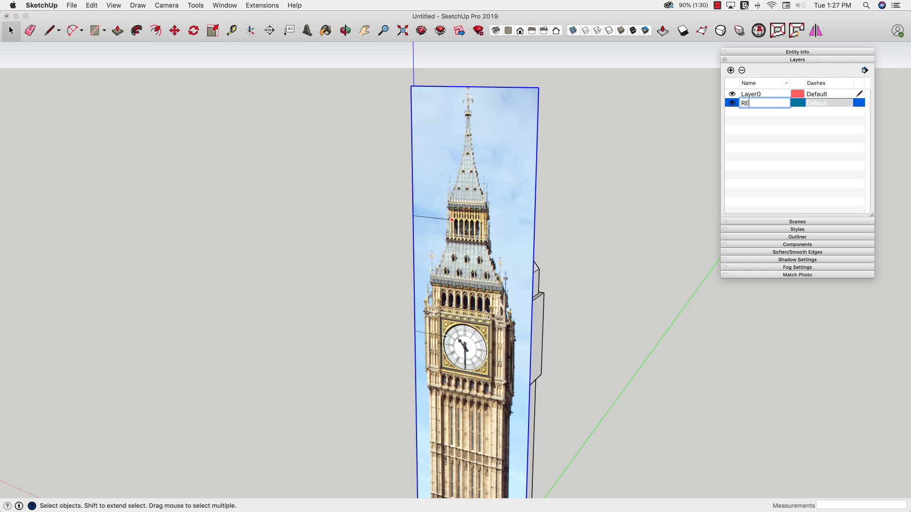
type("F")
left_click(756, 122)
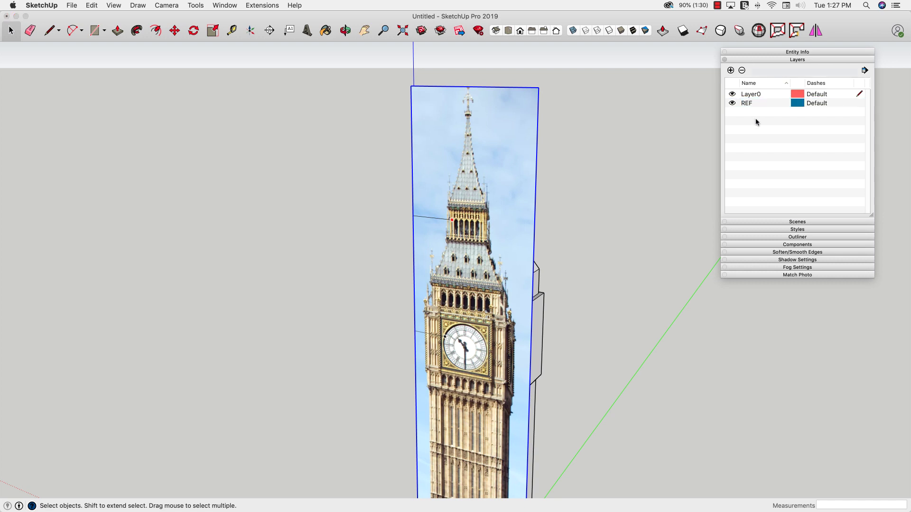
- Set the Big Ben image's layer to REF in Entity Info
left_click(750, 52)
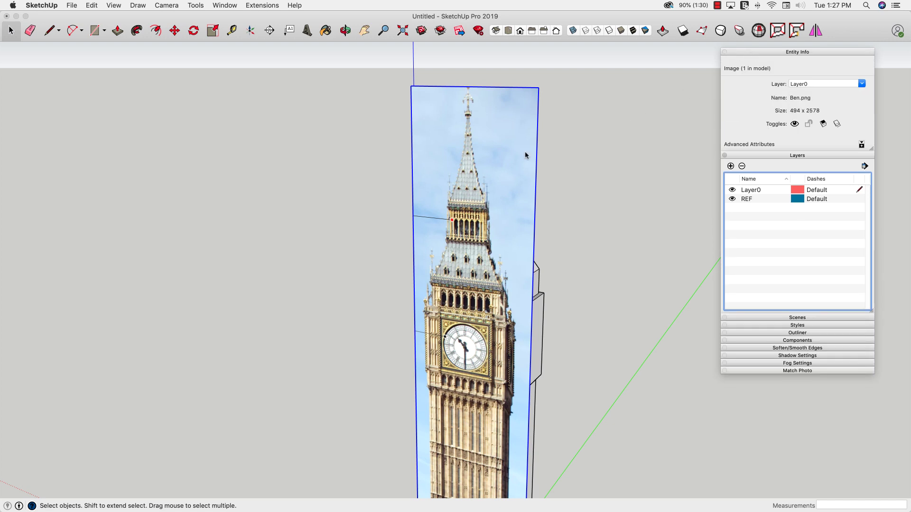
left_click(861, 84)
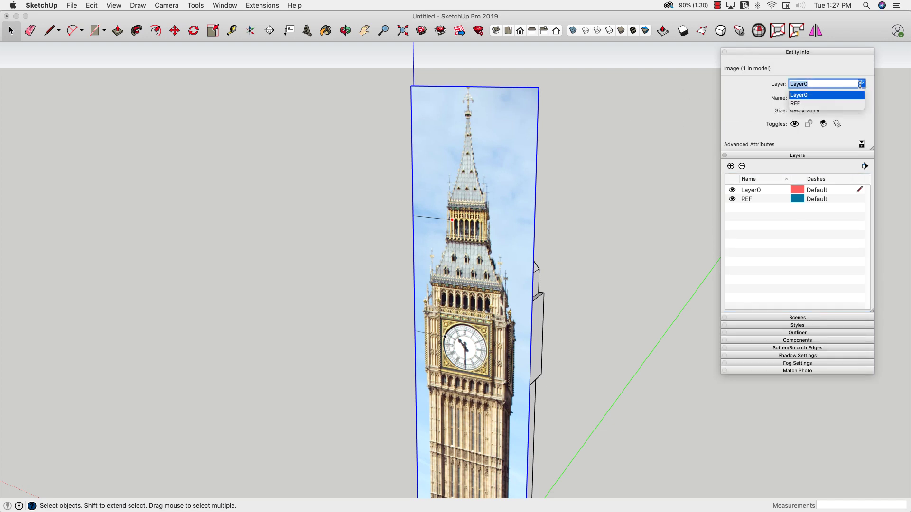
left_click(814, 104)
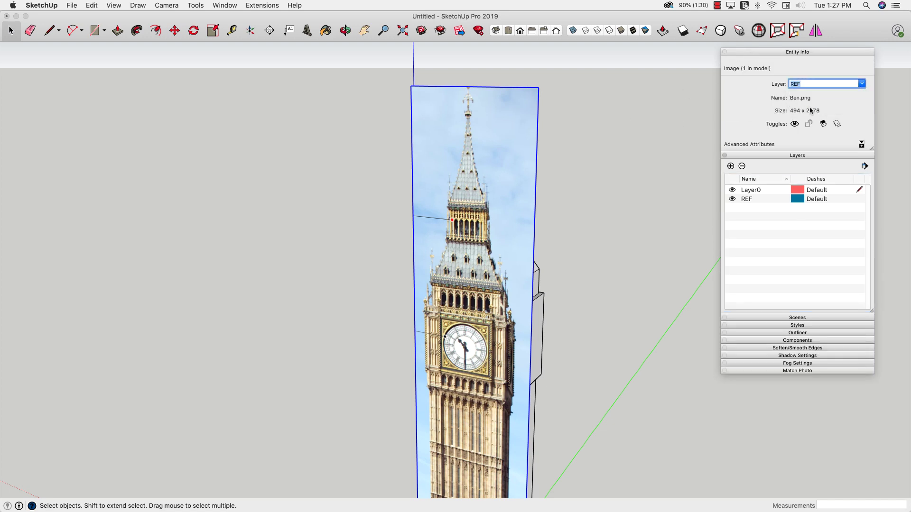
- Toggle the REF layer's visibility several times, ending with the reference image shown
left_click(732, 200)
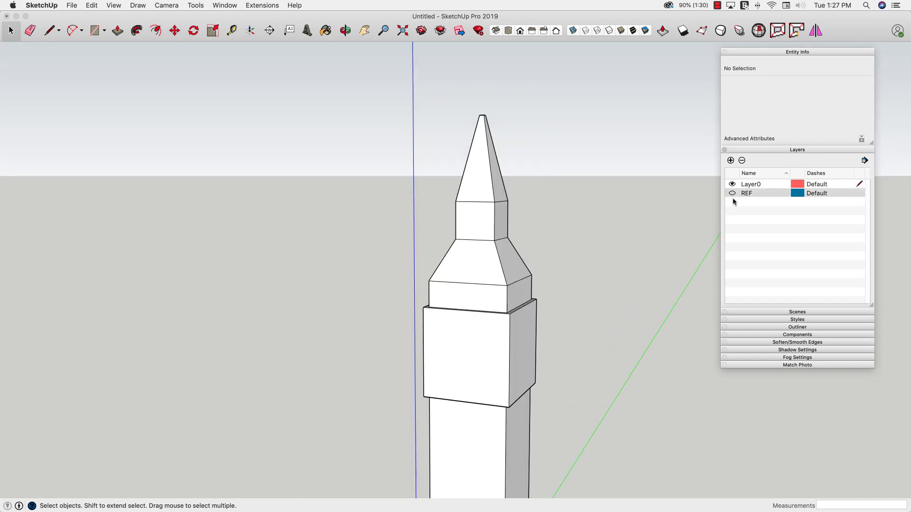
left_click(732, 194)
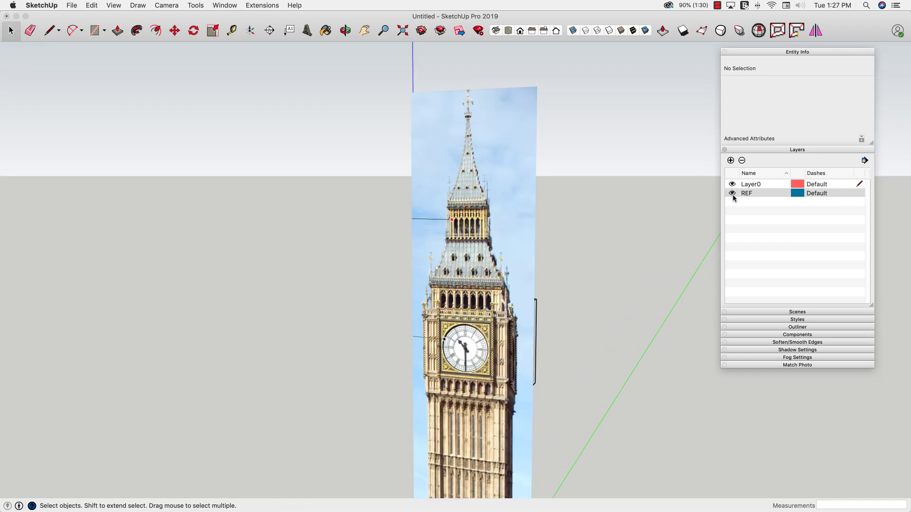
left_click(732, 195)
left_click(732, 194)
left_click(732, 194)
- Orbit around the tower's side faces and collapse the Entity Info and Layers panels
middle_click_drag(711, 204, 878, 245)
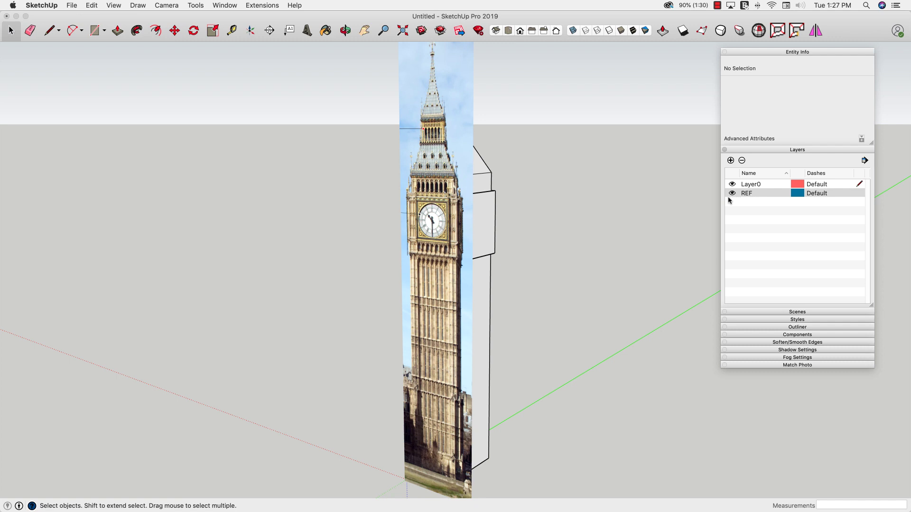
scroll(680, 207, "down", 5)
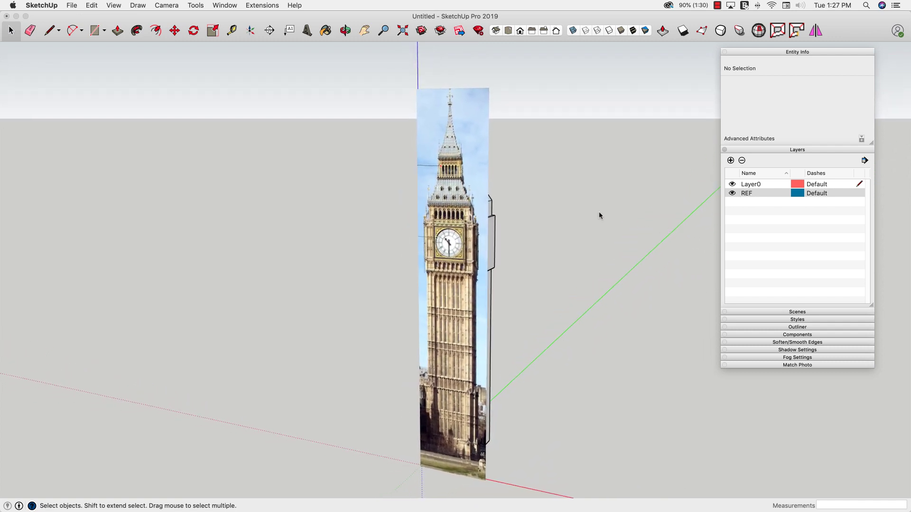
middle_click_drag(579, 213, 292, 142)
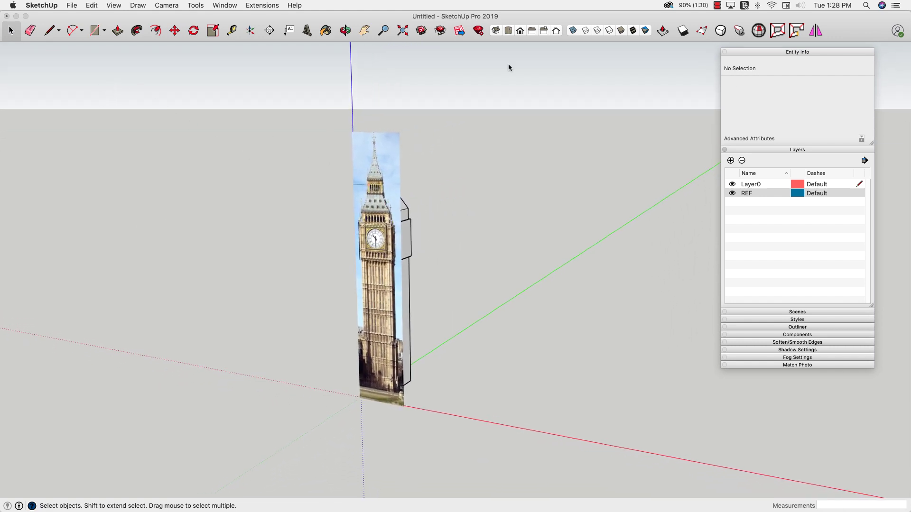
left_click(754, 53)
left_click(761, 60)
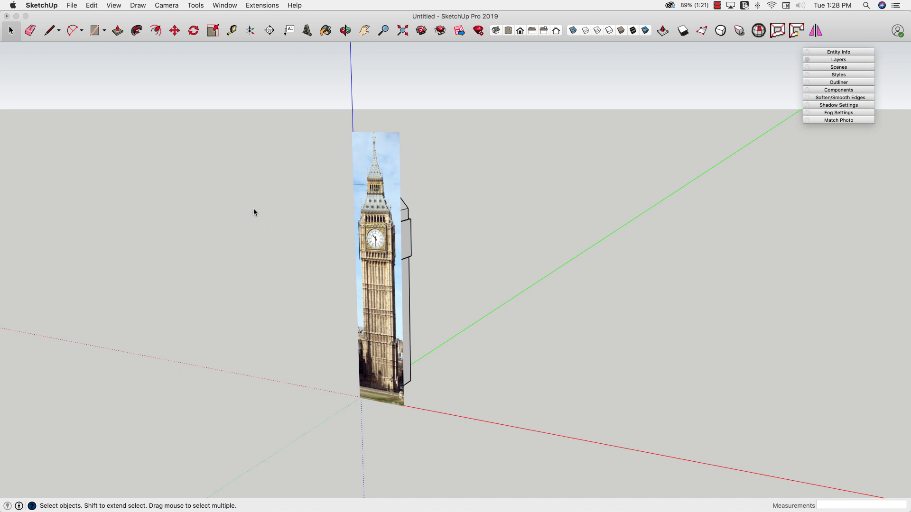
- Add a geo-location and import a small satellite patch around the road as terrain
left_click(71, 6)
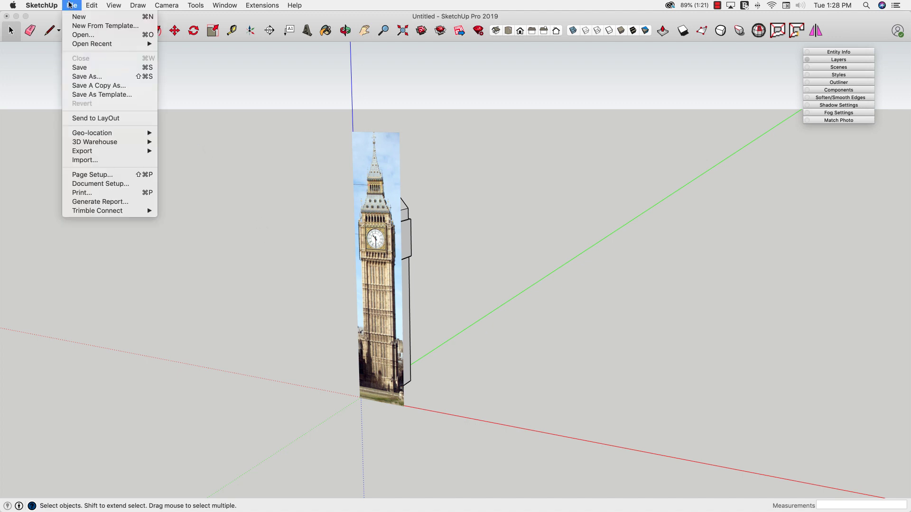
mouse_move(96, 133)
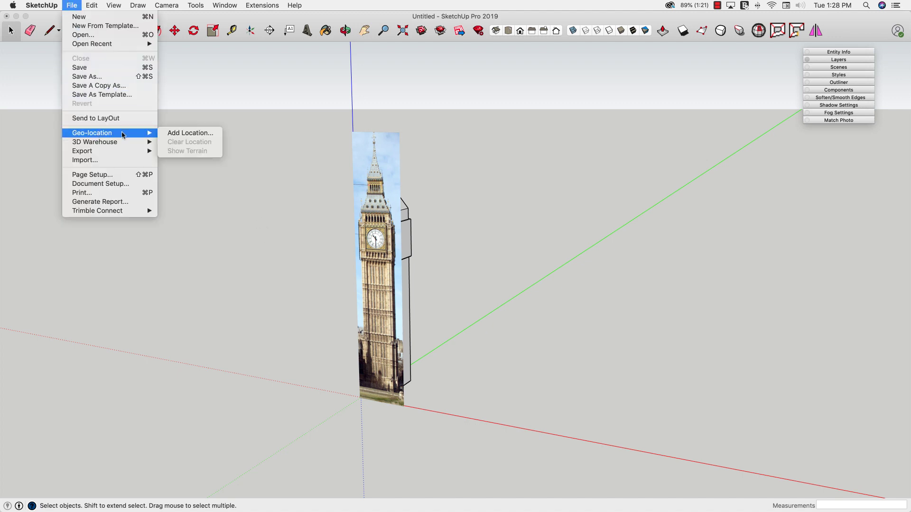
left_click(196, 134)
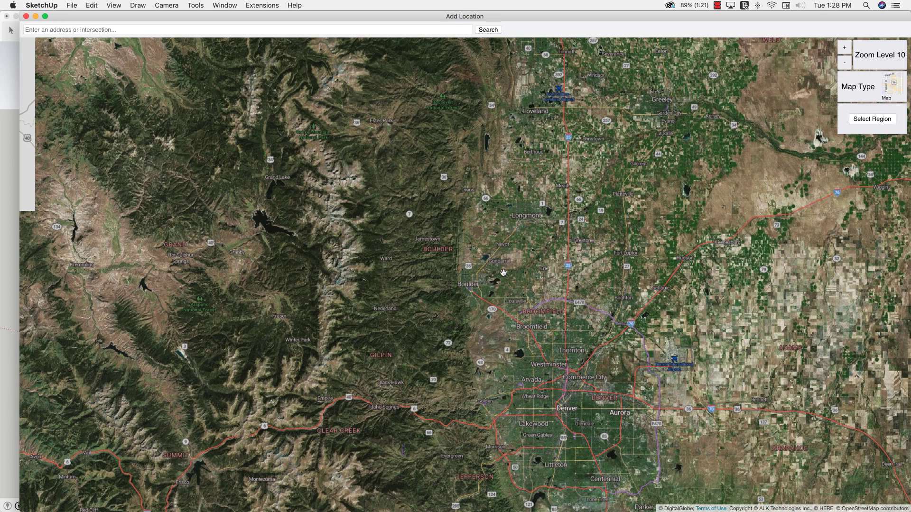
scroll(488, 311, "up", 2)
scroll(475, 312, "up", 7)
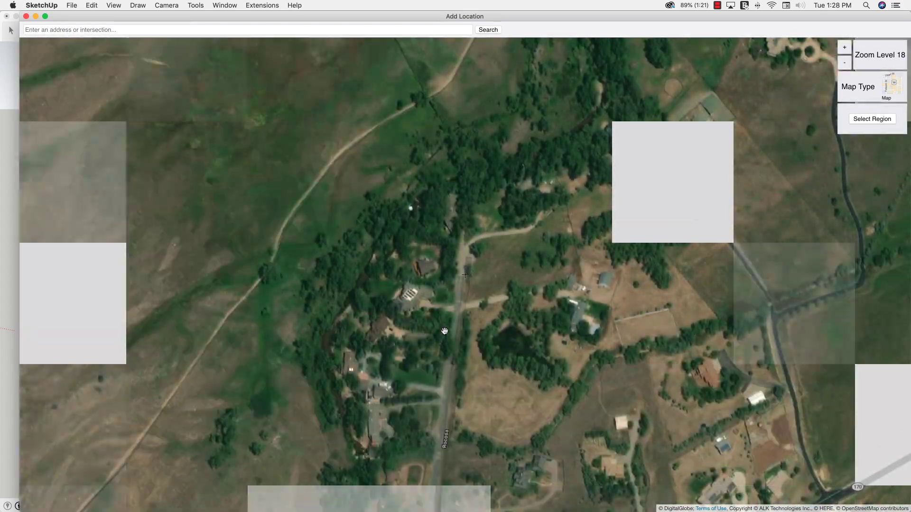
left_click(871, 119)
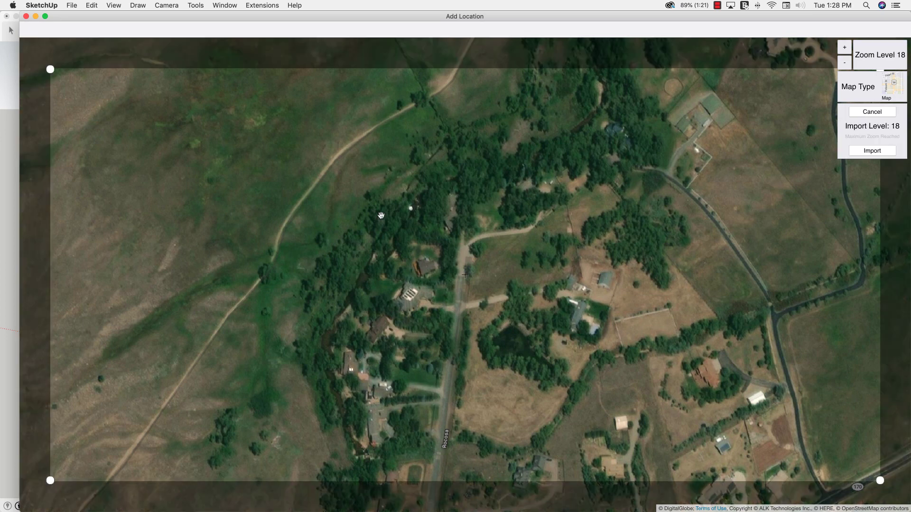
left_click_drag(50, 480, 382, 348)
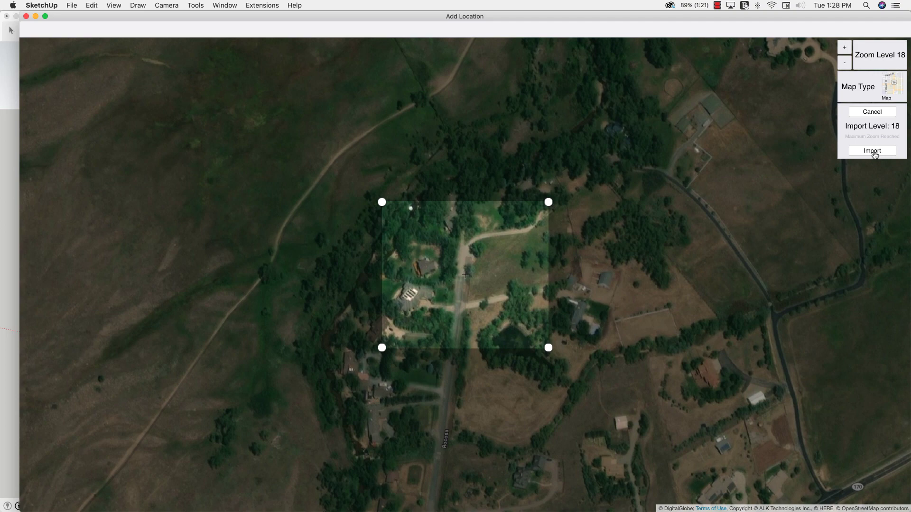
left_click(872, 151)
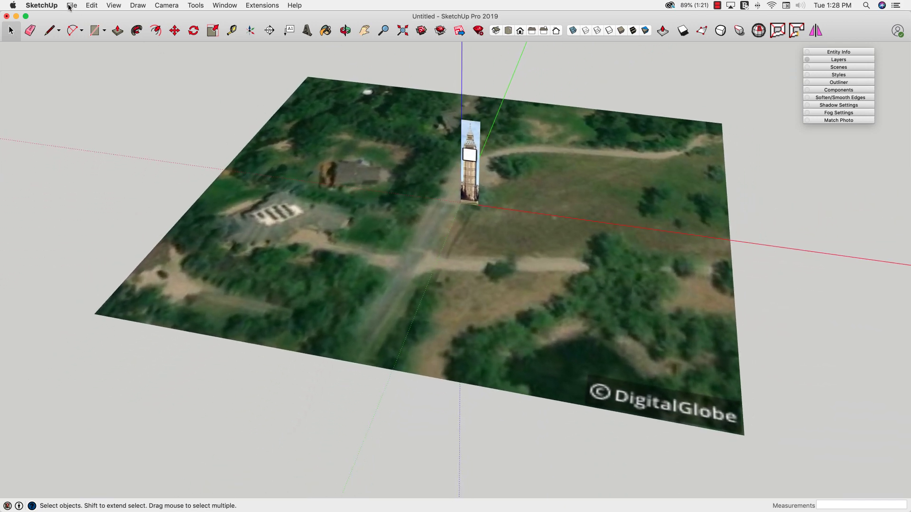
left_click(72, 7)
mouse_move(99, 137)
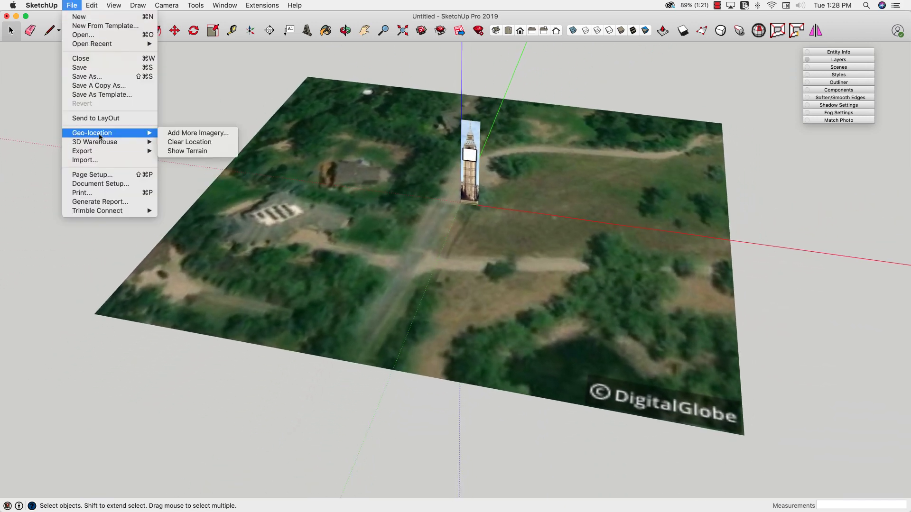
left_click(174, 152)
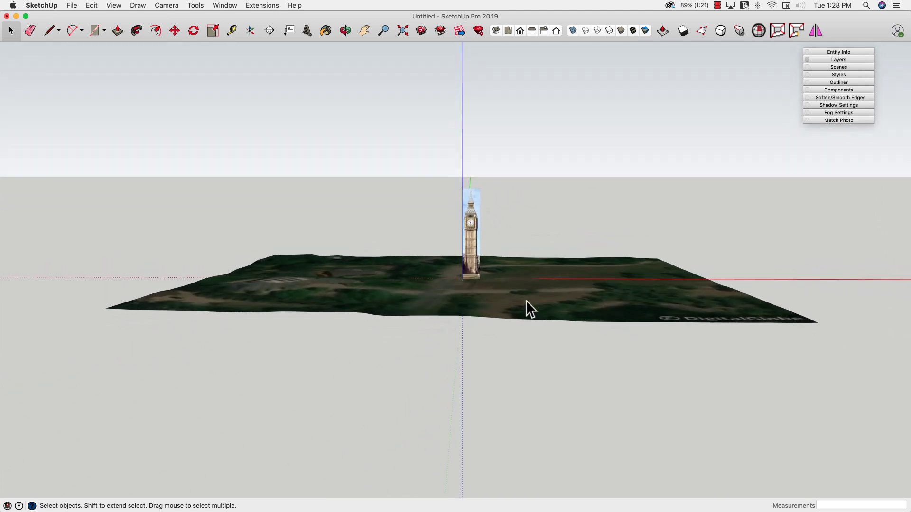
left_click(72, 5)
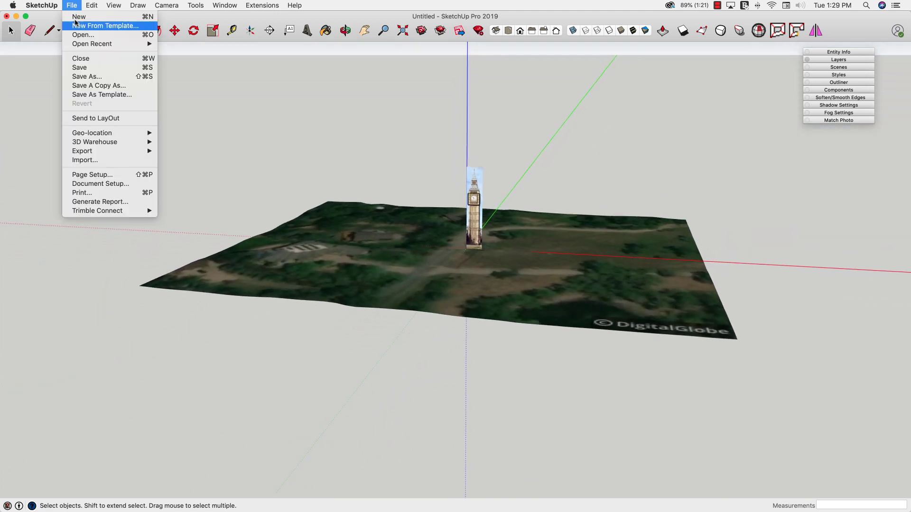
mouse_move(100, 134)
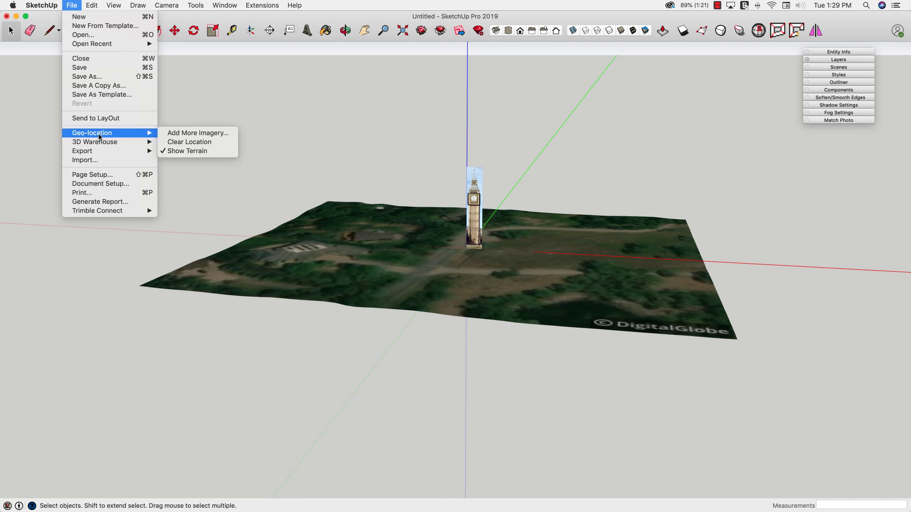
left_click(209, 152)
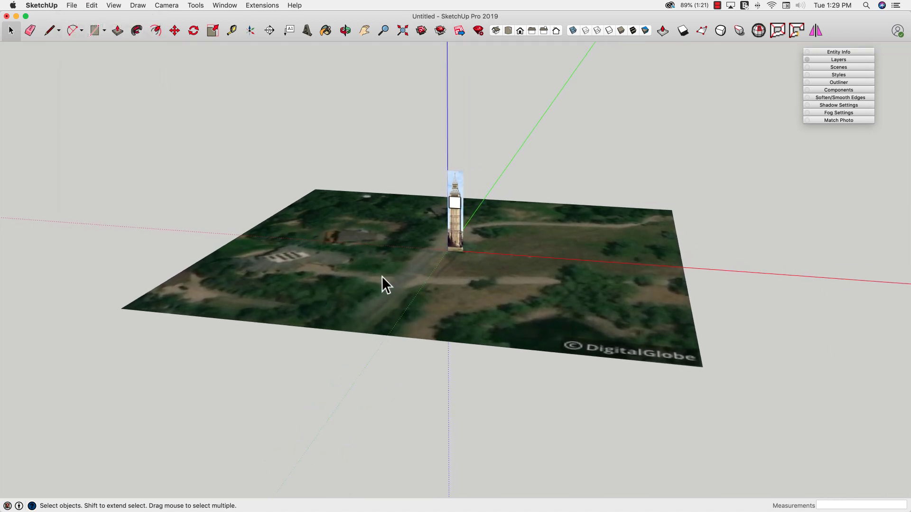
- Toggle the Location Snapshot and Location Terrain layers, ending with Snapshot shown and Terrain hidden
left_click(825, 61)
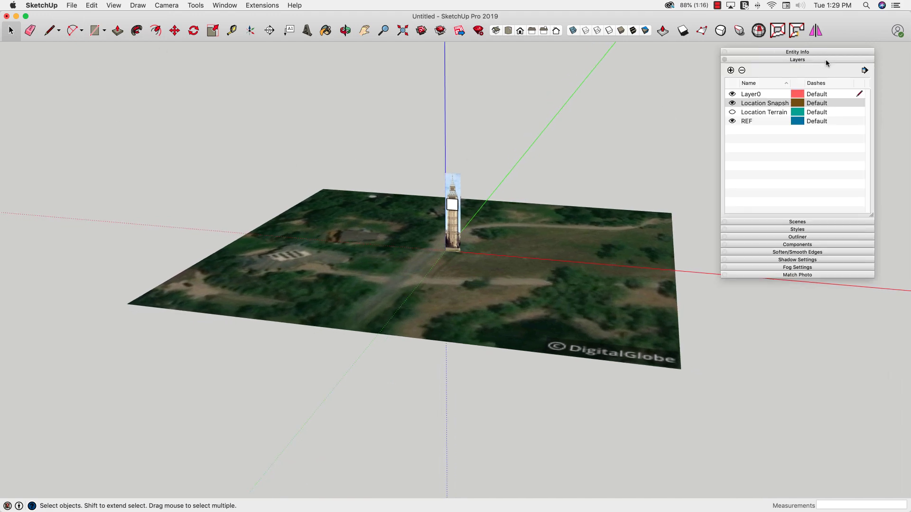
left_click(731, 103)
left_click(731, 112)
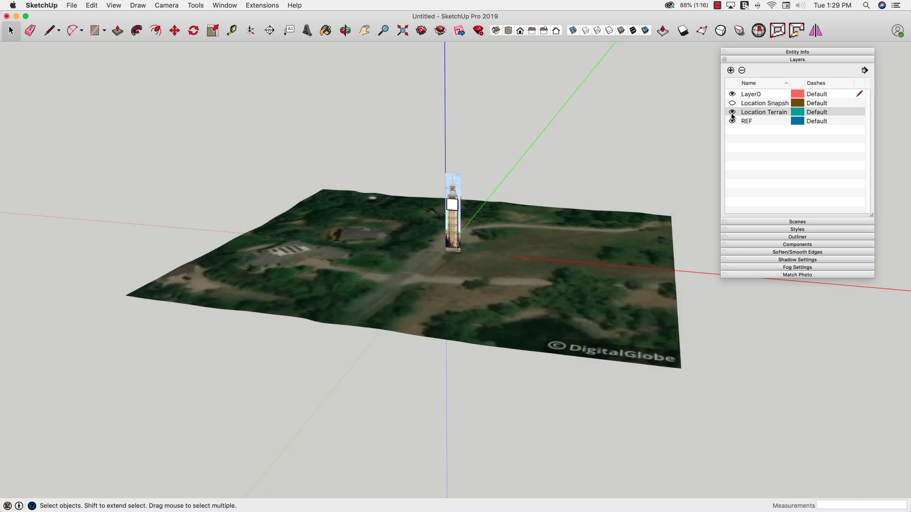
left_click(732, 112)
left_click(732, 103)
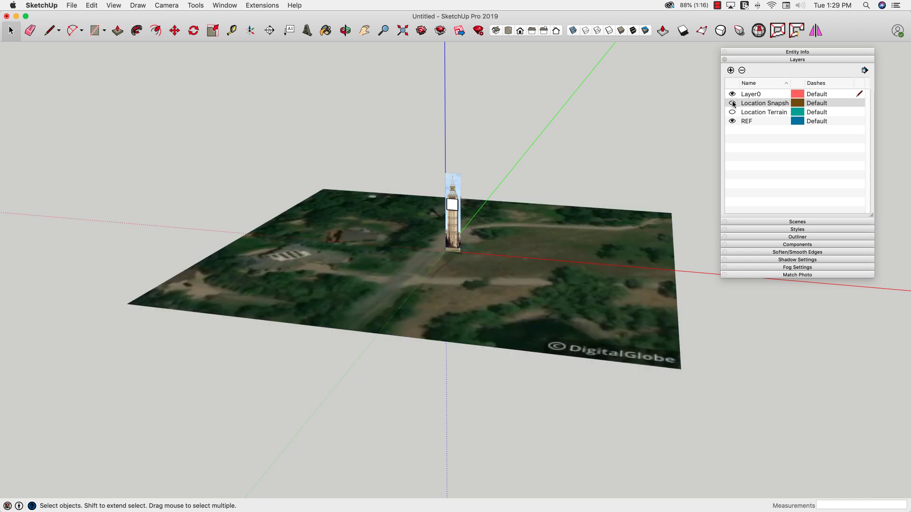
left_click(732, 103)
left_click(732, 112)
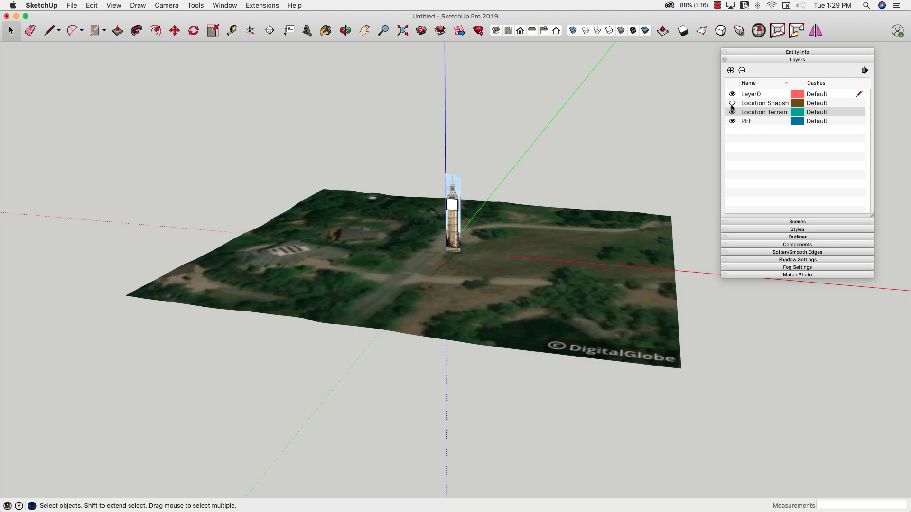
left_click(731, 112)
left_click(732, 103)
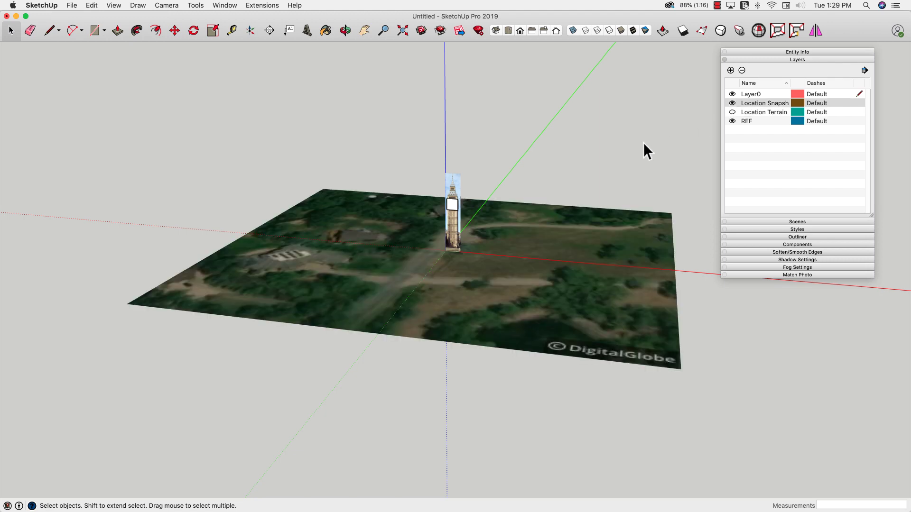
middle_click_drag(643, 142, 654, 135)
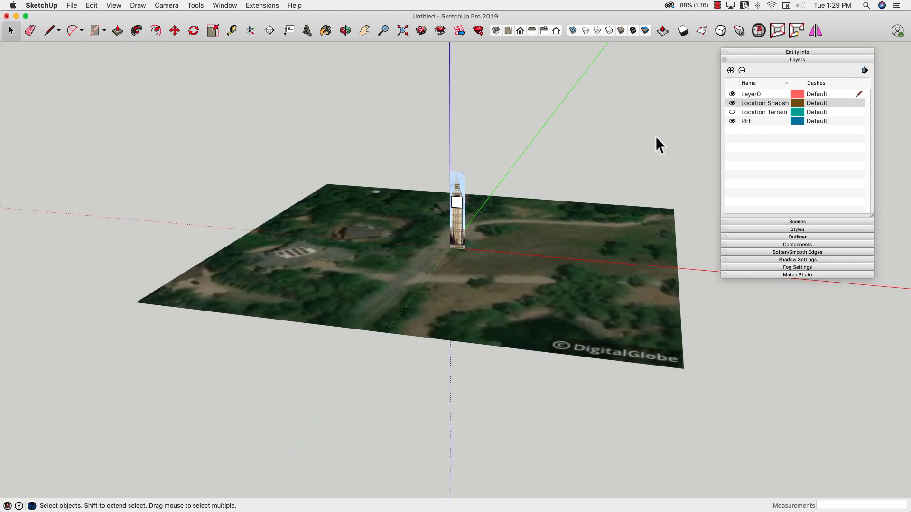
left_click(71, 5)
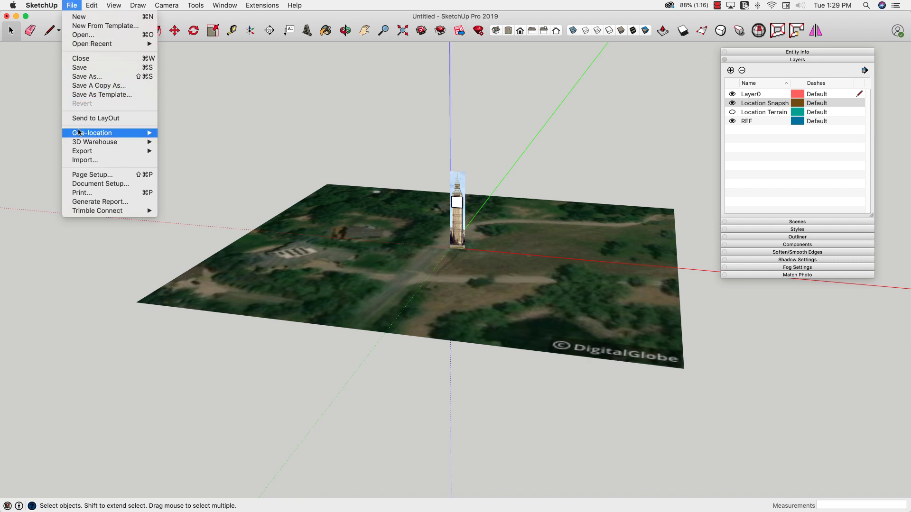
- Assign key D to File/Geo-location/Show Terrain in the Preferences shortcuts, filtering by 'geo'
mouse_move(79, 137)
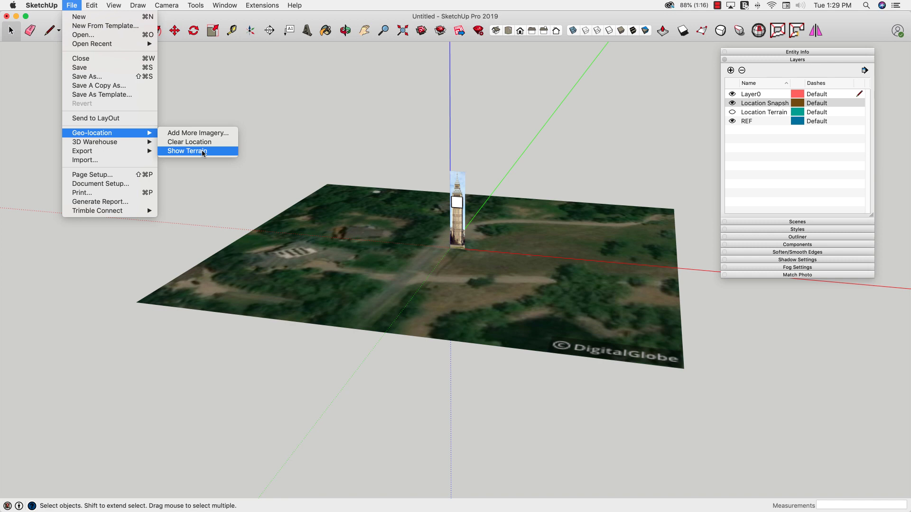
left_click(326, 109)
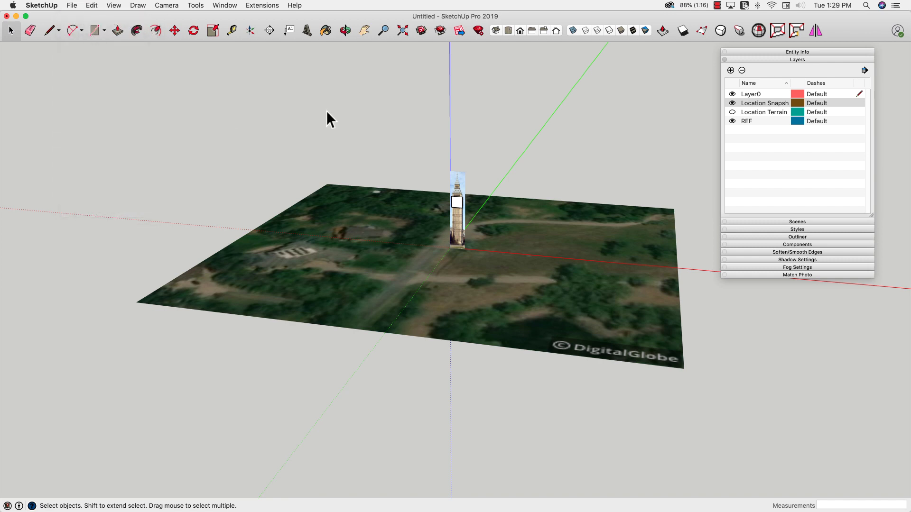
left_click(33, 6)
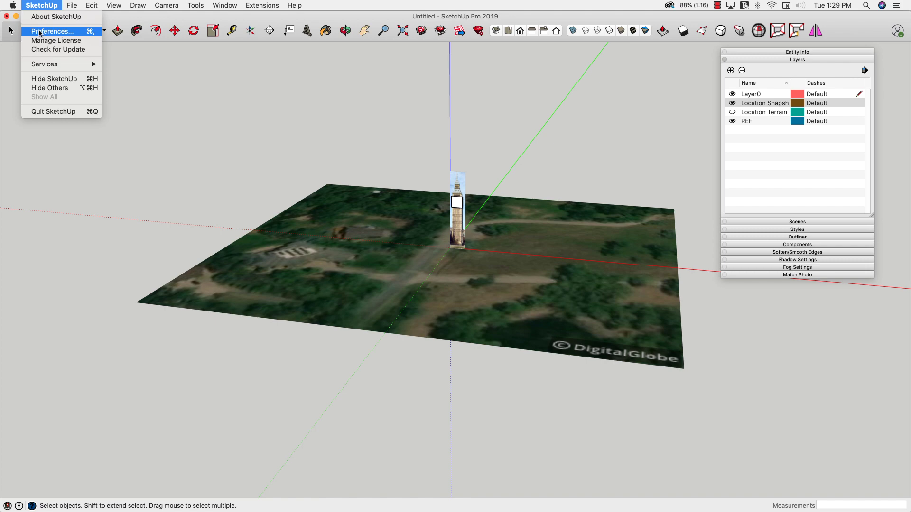
mouse_move(133, 7)
mouse_move(33, 6)
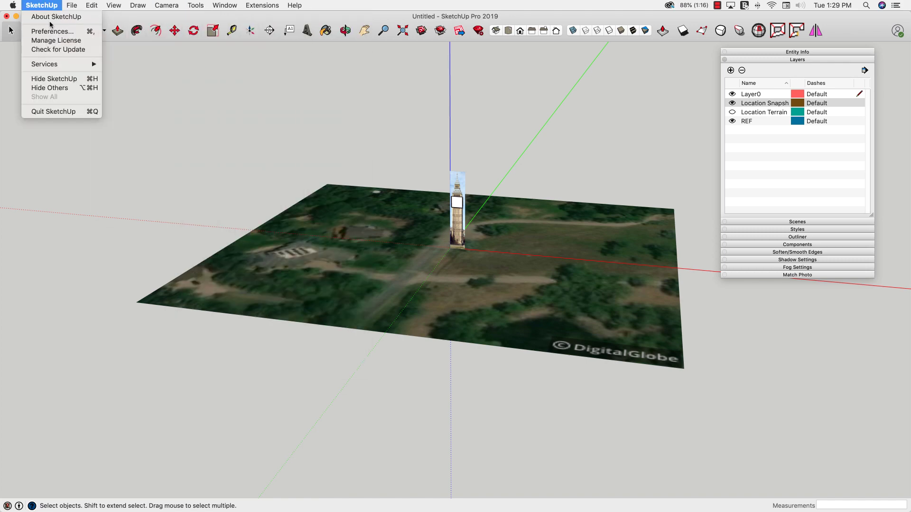
left_click(48, 31)
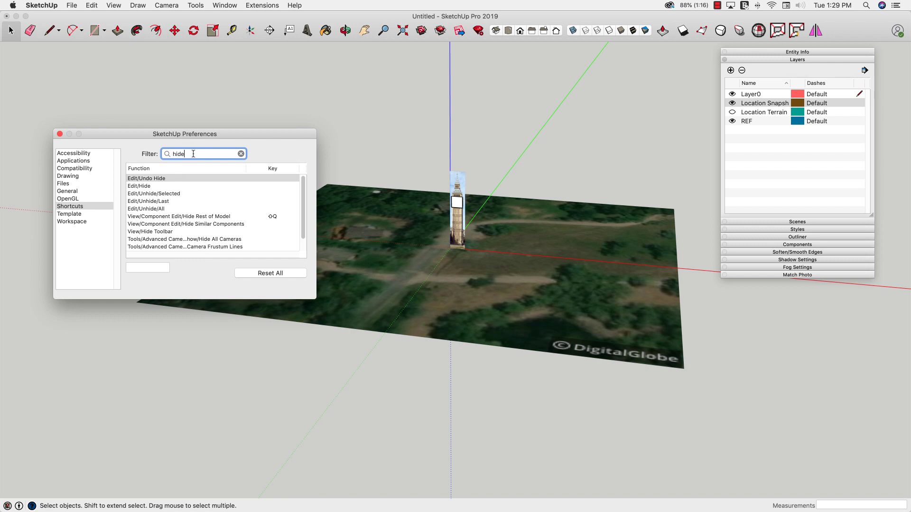
left_click_drag(213, 155, 134, 152)
type("geo")
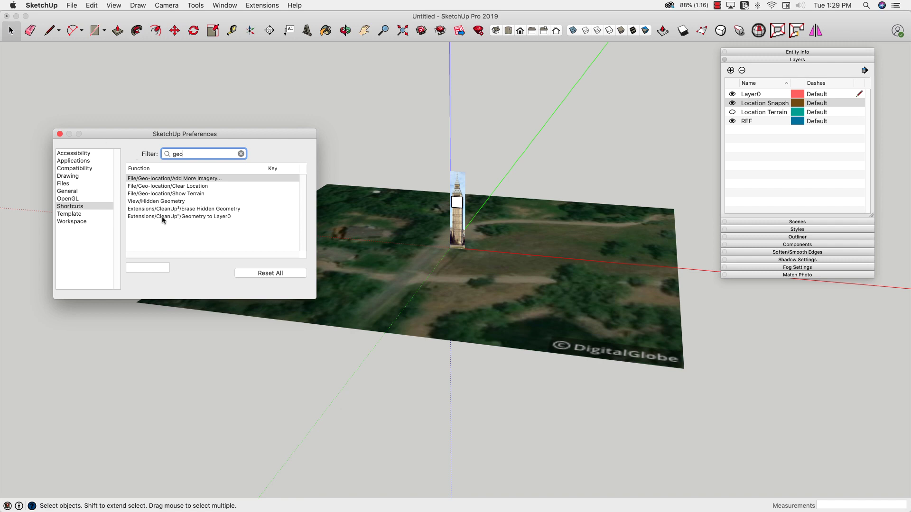
left_click(195, 194)
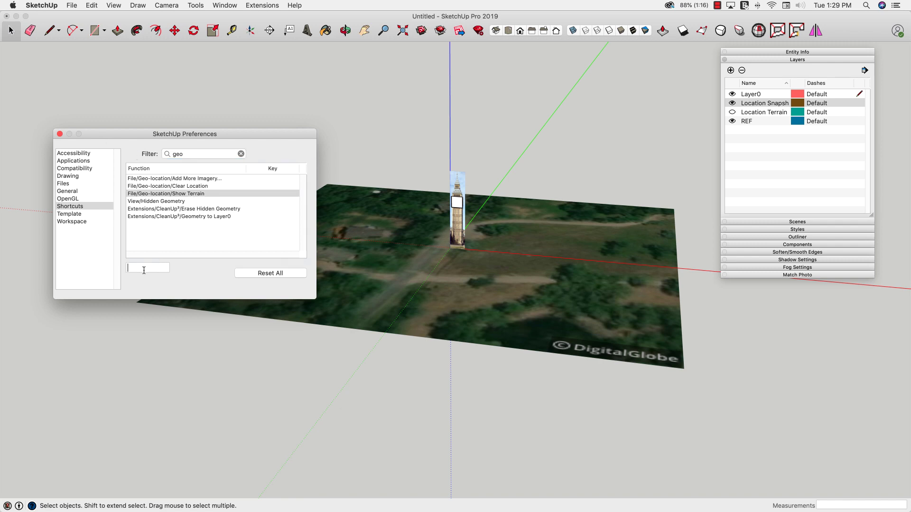
type("D")
left_click(60, 134)
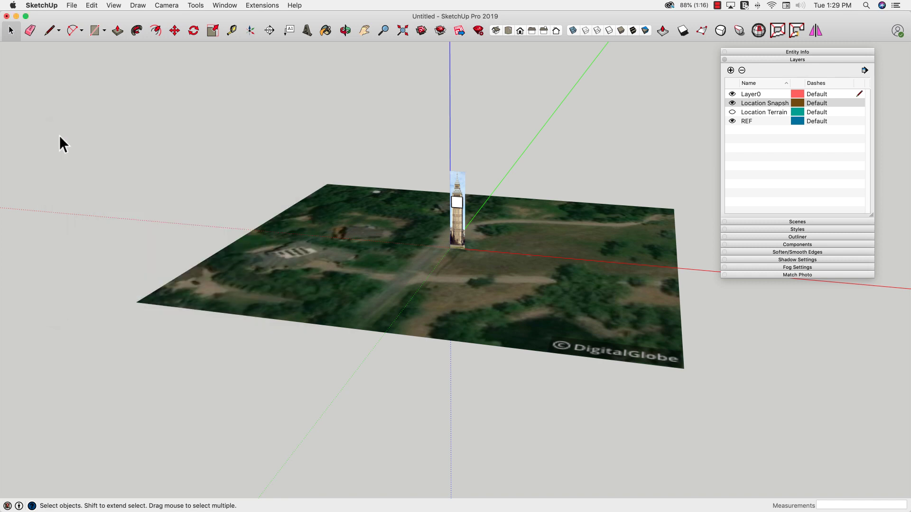
- Test the D shortcut switching between 3D terrain and flat snapshot, orbiting to inspect the terrain
key("d")
key("d")
key("d")
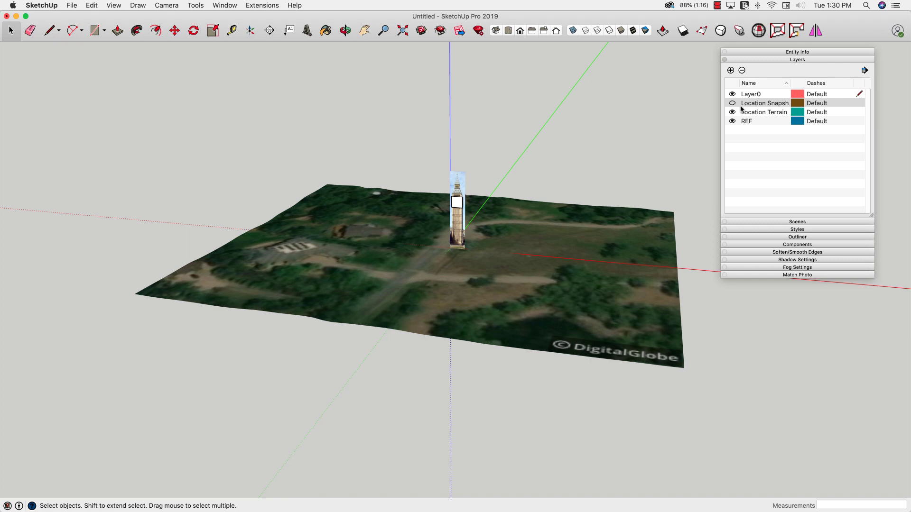
key("d")
key("d")
key("d")
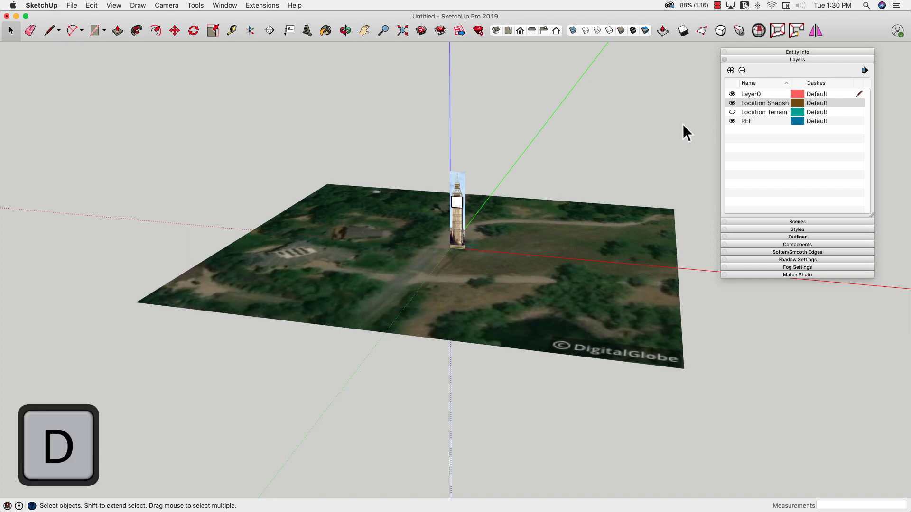
key("d")
key("d")
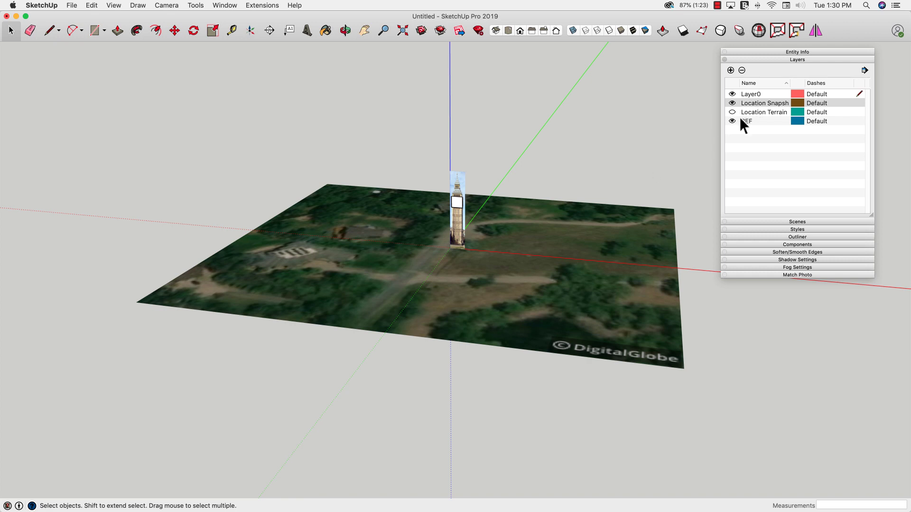
middle_click_drag(520, 283, 472, 295)
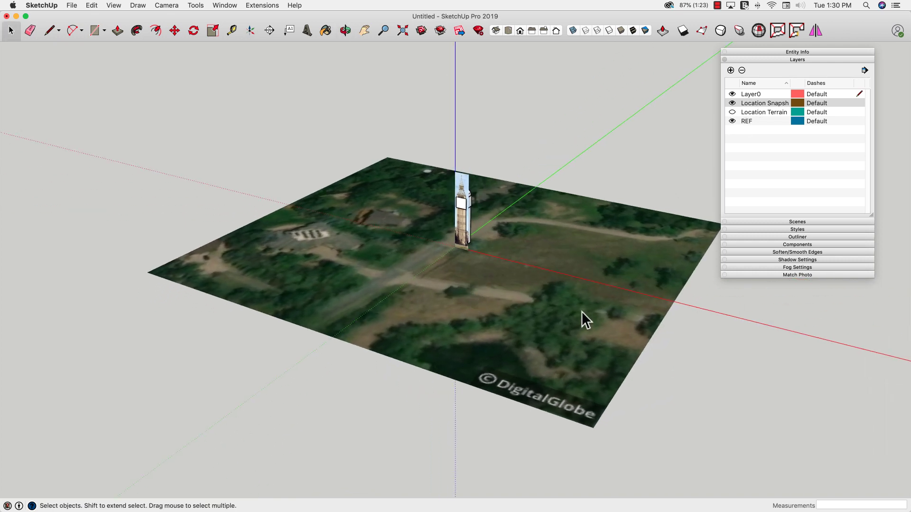
middle_click_drag(531, 341, 573, 319)
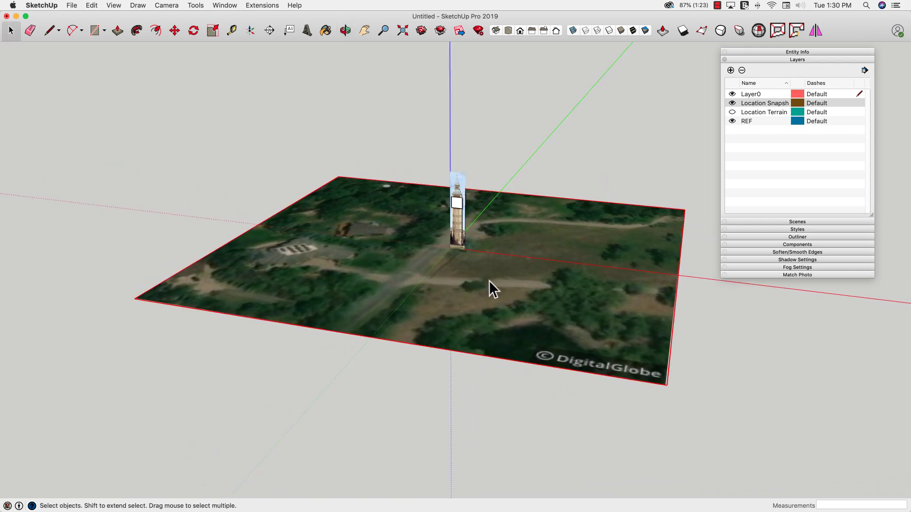
middle_click_drag(585, 322, 573, 348)
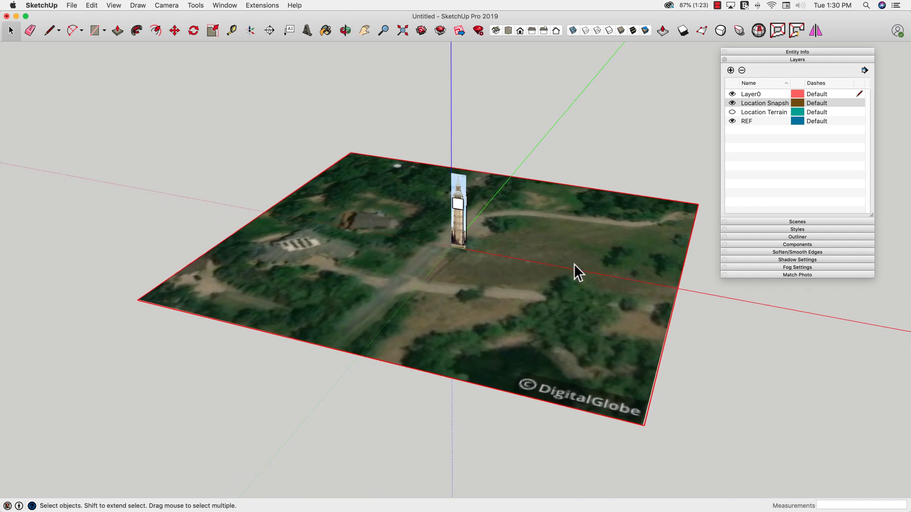
- Unlock and delete the flat snapshot plane, toggle the terrain with D, and select it
right_click(488, 303)
left_click(514, 277)
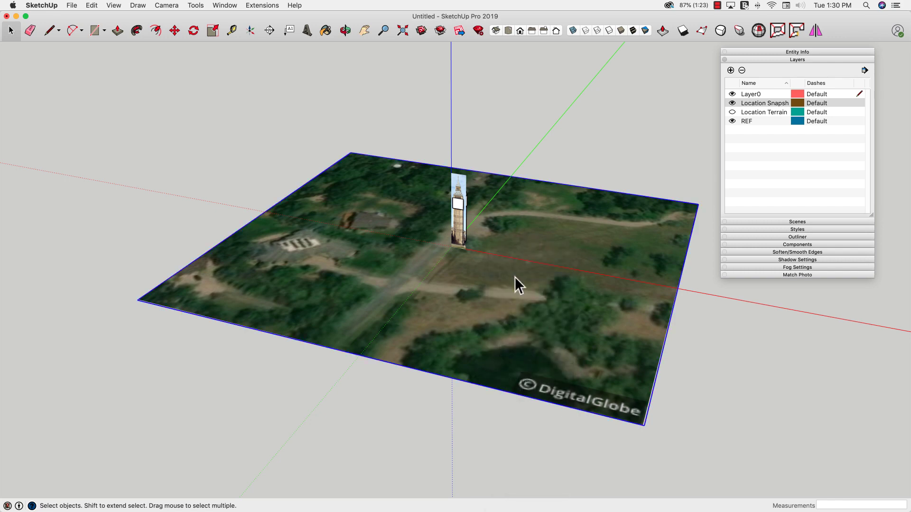
key("Delete")
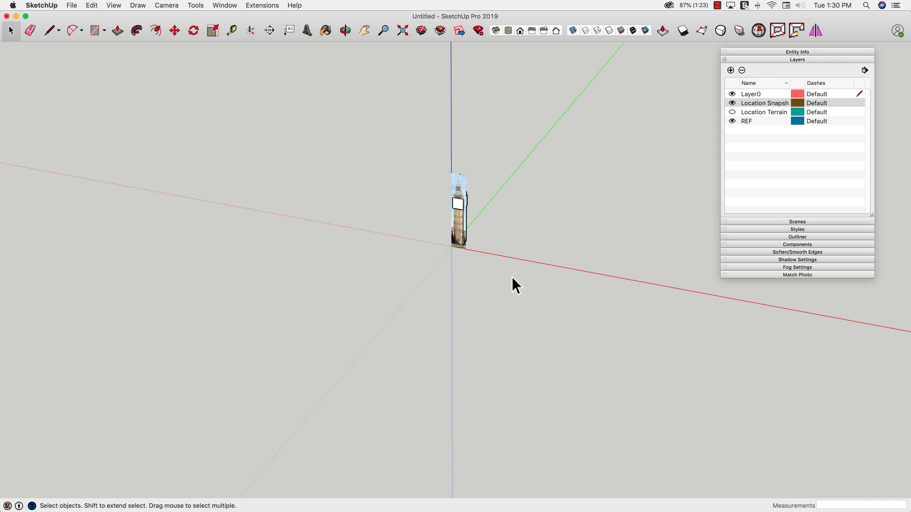
key("d")
key("d")
key("d")
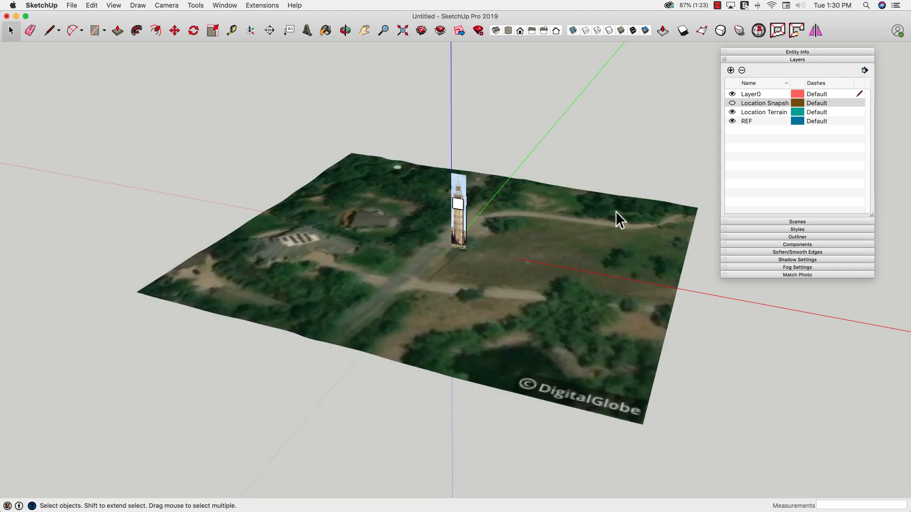
key("d")
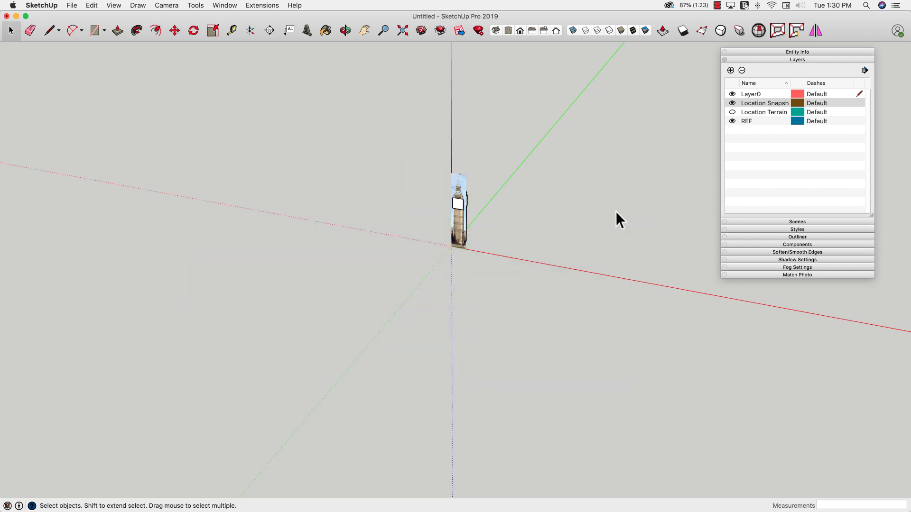
key("d")
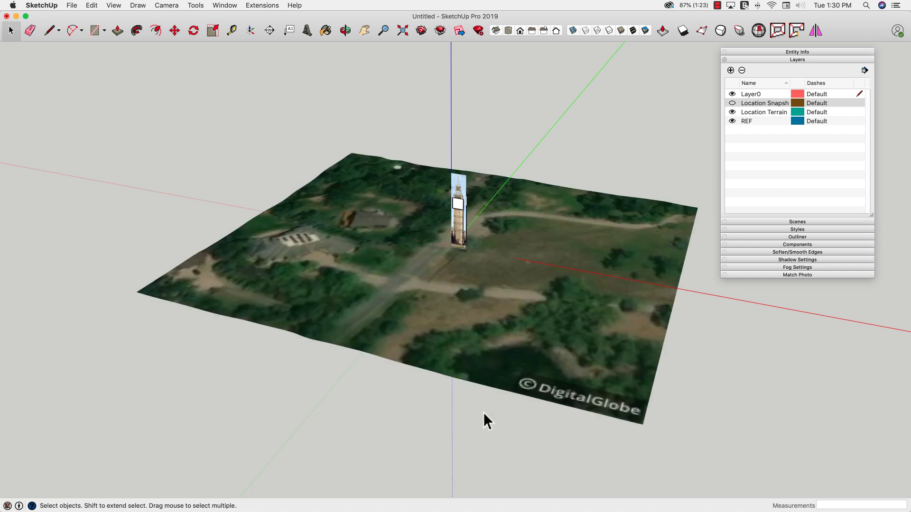
left_click(477, 335)
- Unlock and delete the 3D terrain
right_click(476, 335)
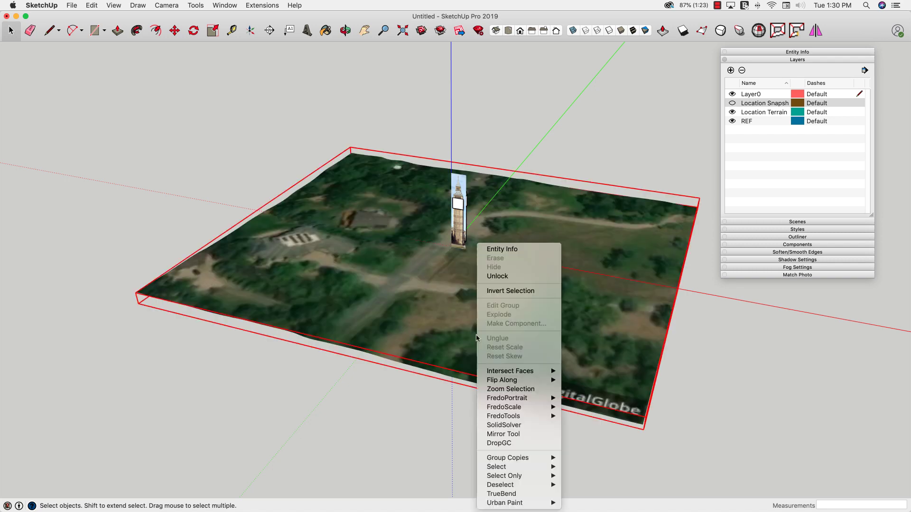
left_click(512, 277)
key("Delete")
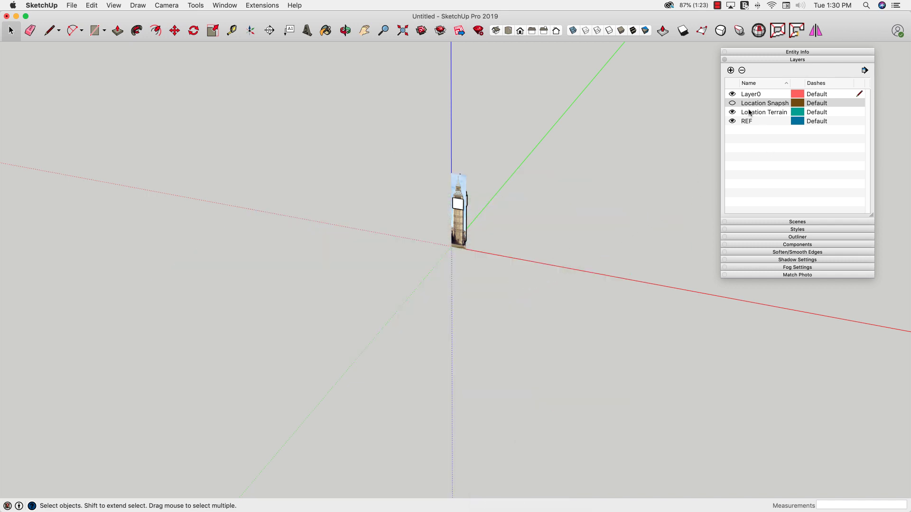
- Move the Big Ben image onto the Location Snapshot layer and collapse Entity Info and Layers
left_click(457, 184)
scroll(457, 184, "up", 5)
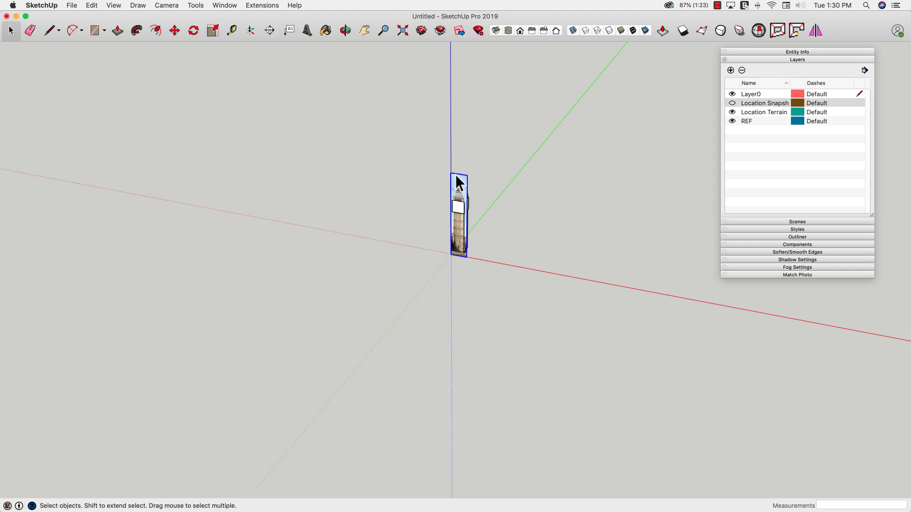
middle_click_drag(457, 382, 474, 401)
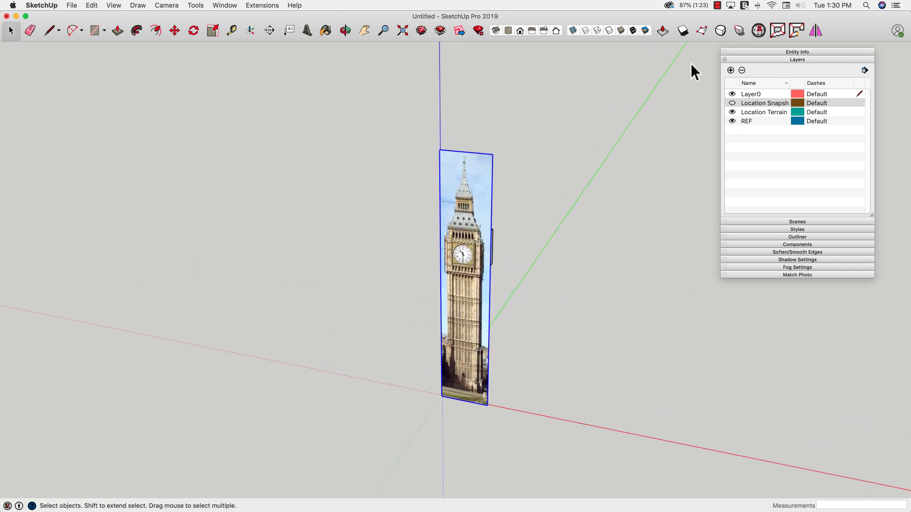
left_click(764, 52)
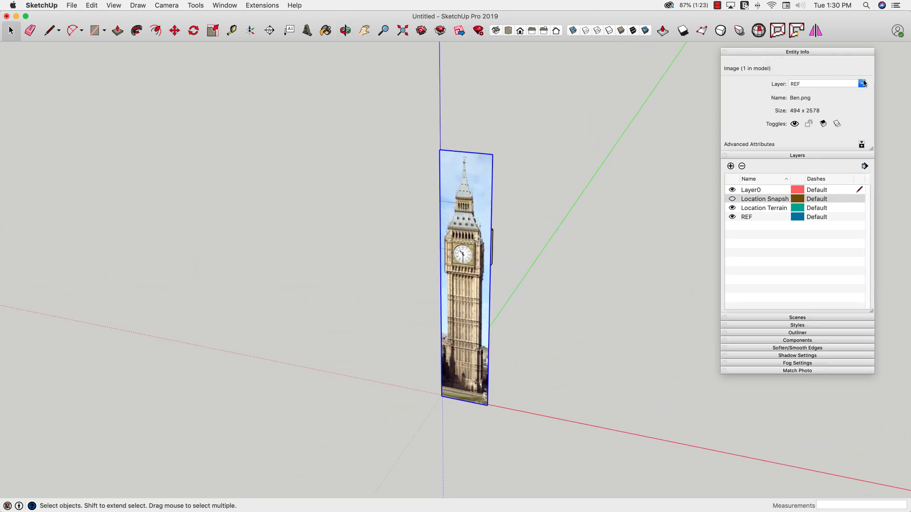
left_click(858, 84)
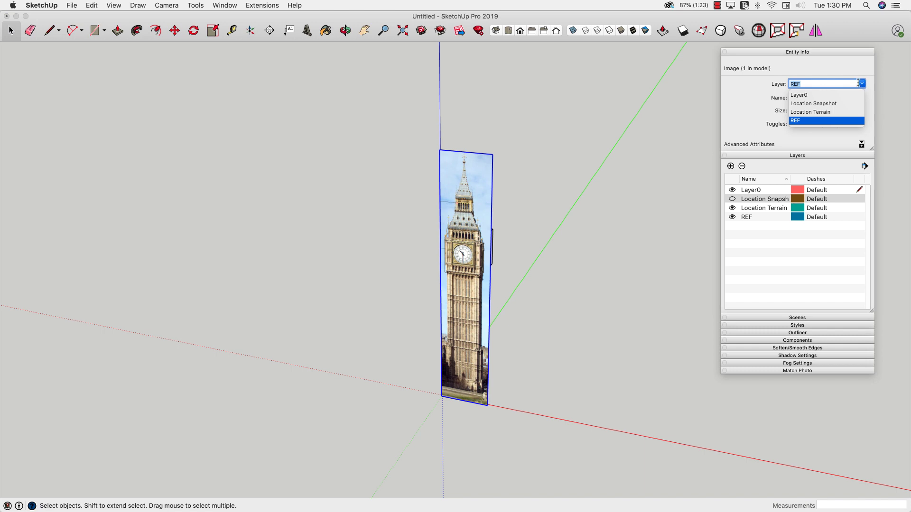
left_click(823, 103)
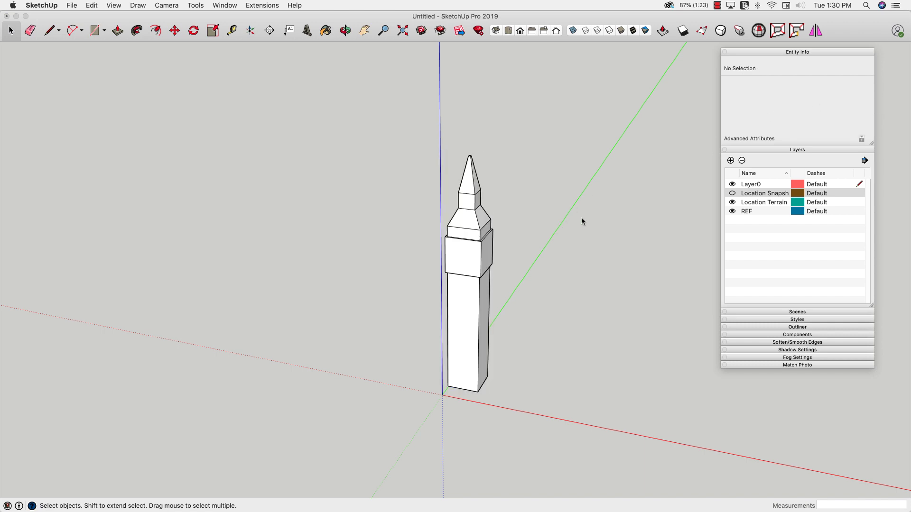
left_click(775, 52)
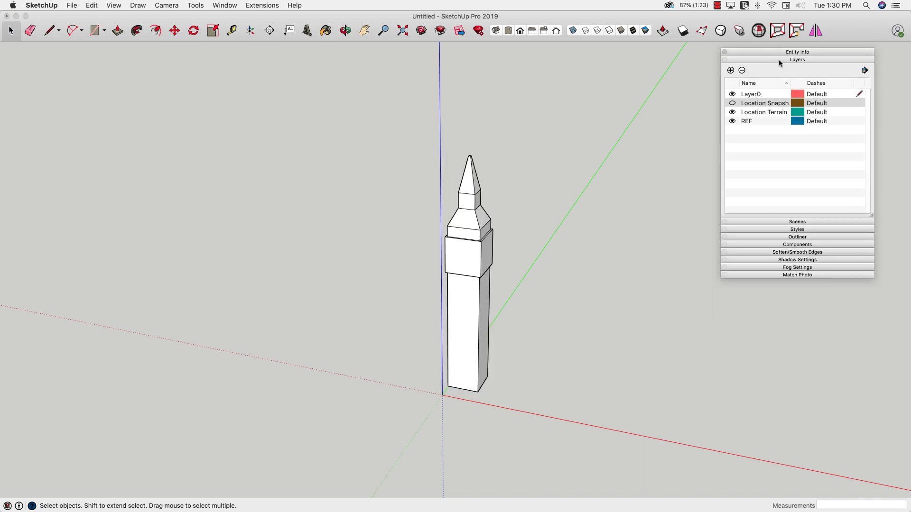
left_click(782, 60)
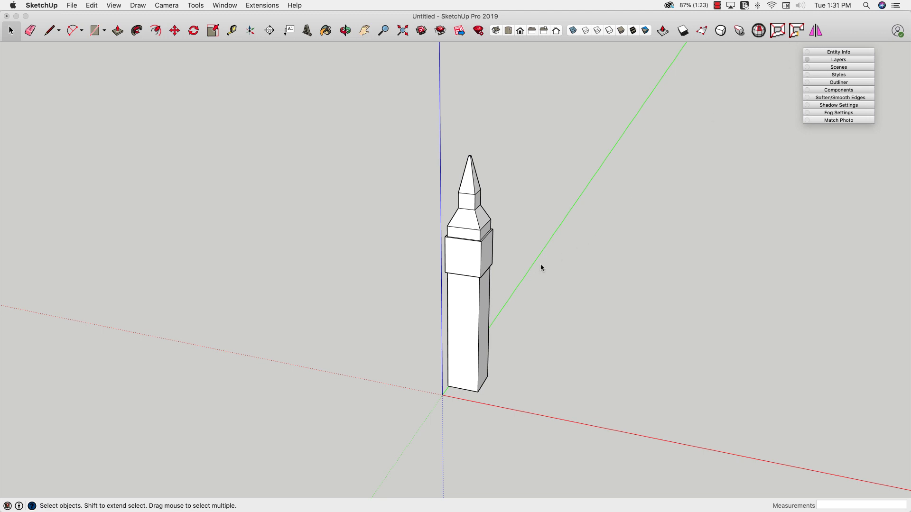
- Toggle the Big Ben photo with D, expand the Layers list, and hide the photo with D
key("d")
key("d")
key("d")
key("d")
key("d")
key("d")
key("d")
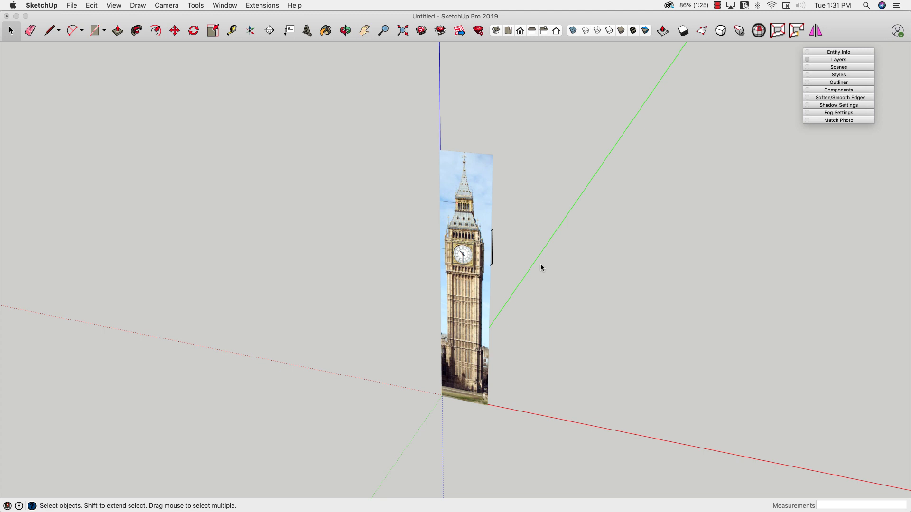
key("d")
key("d")
key("d")
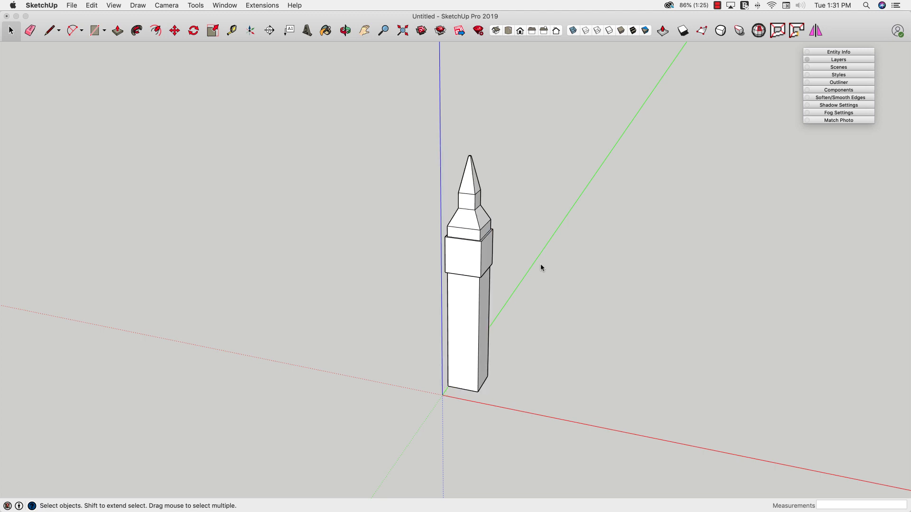
key("d")
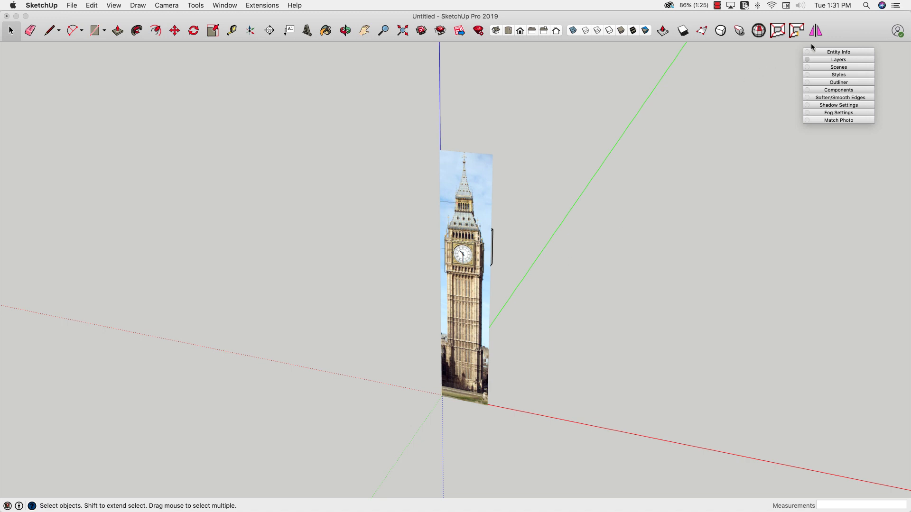
left_click(840, 59)
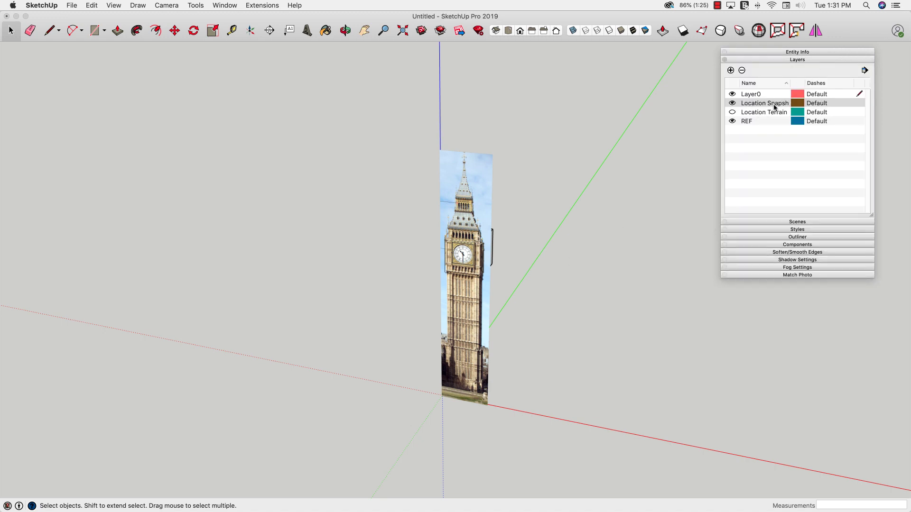
key("d")
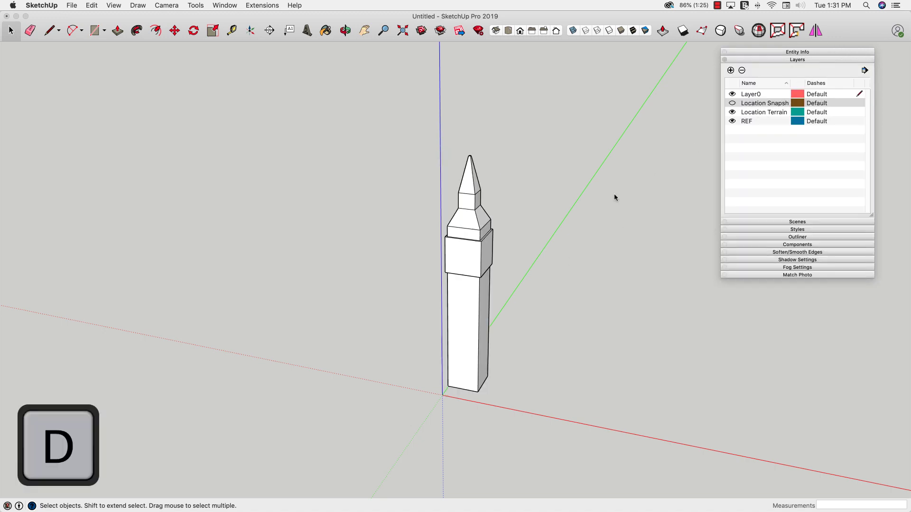